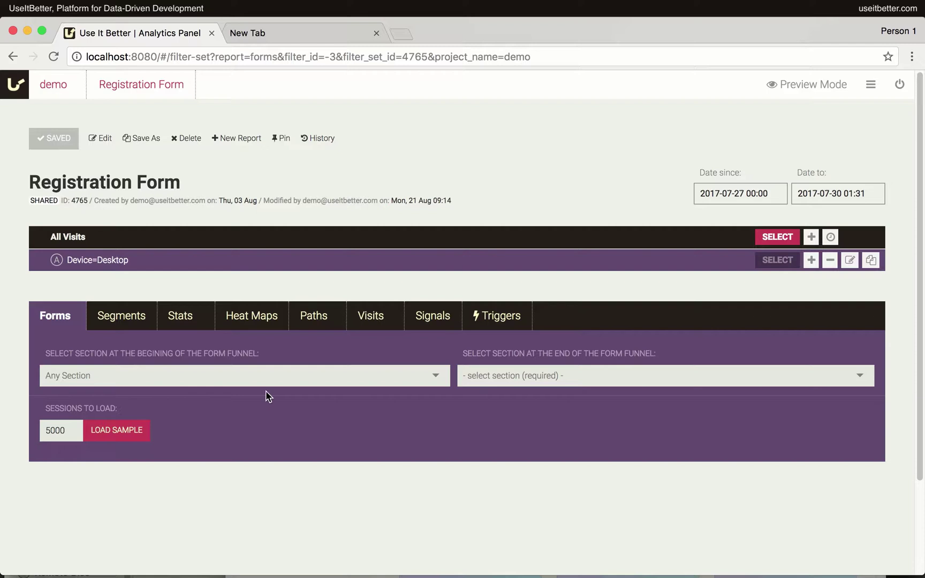
Filter the start-section list by 'accoun' and pick wiki/demo/account-register.html as the funnel start.
{"action": "left_click", "coordinate": [52, 378]}
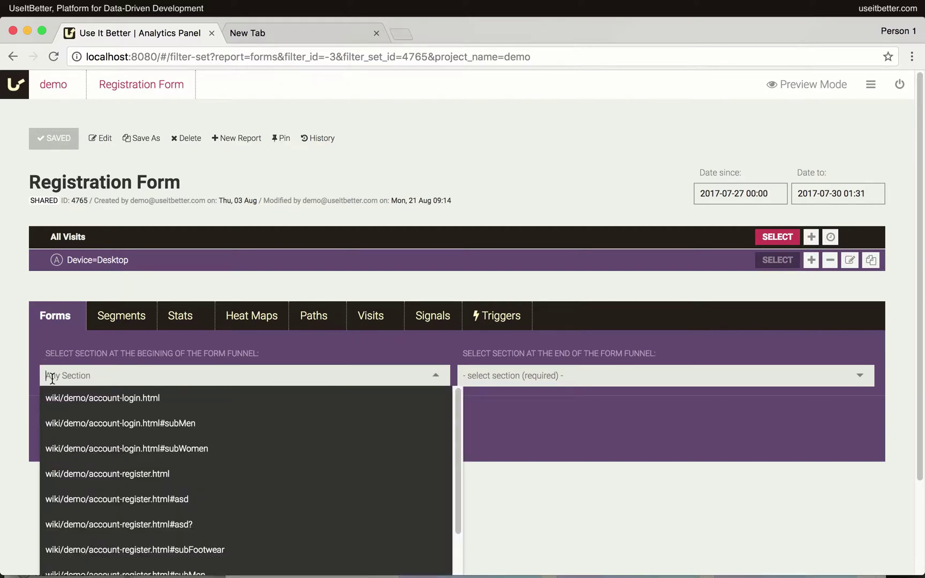
{"action": "type", "text": "accoun"}
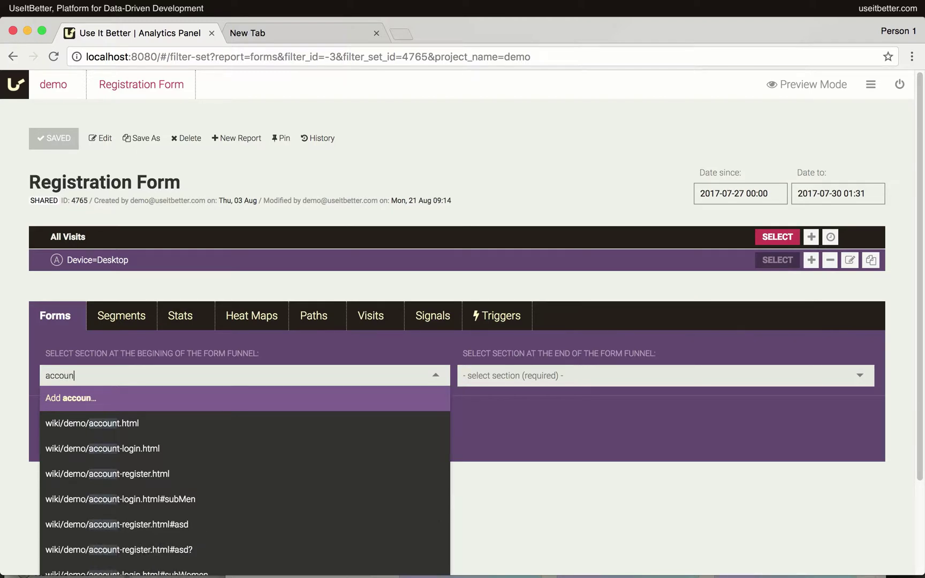
{"action": "left_click", "coordinate": [75, 474]}
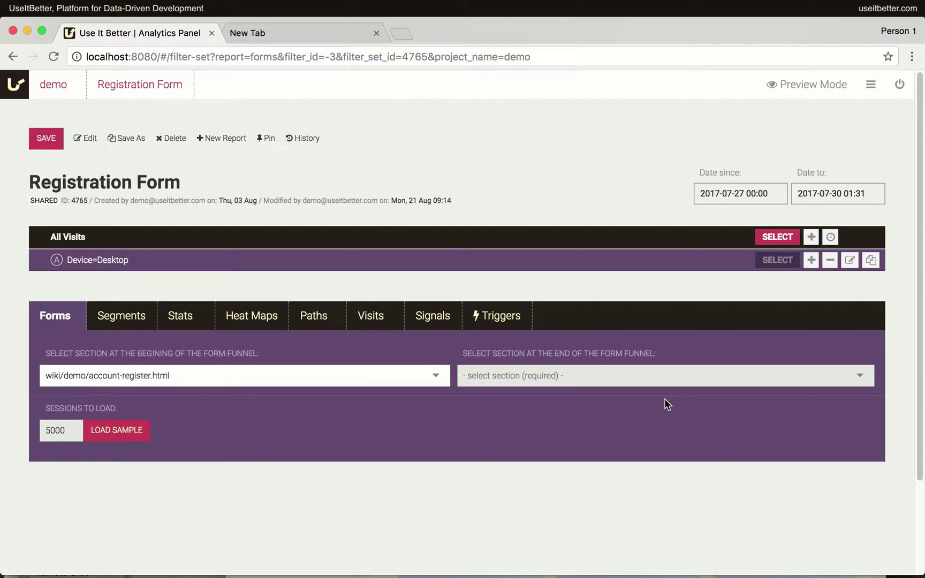
Filter the end-section list by 'acc' and make wiki/demo/account.html the funnel's final section.
{"action": "left_click", "coordinate": [489, 378]}
{"action": "left_click", "coordinate": [490, 379]}
{"action": "type", "text": "acc"}
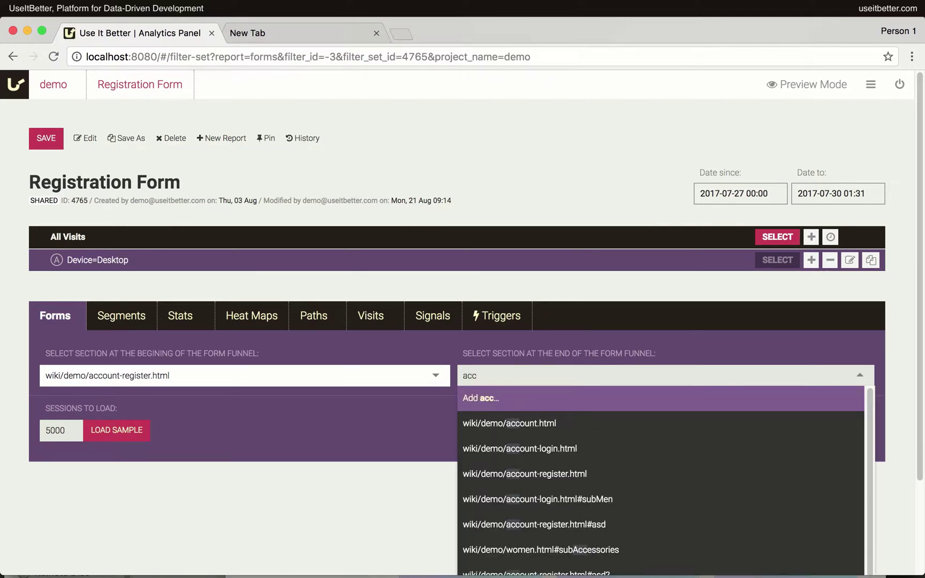
{"action": "left_click", "coordinate": [498, 426]}
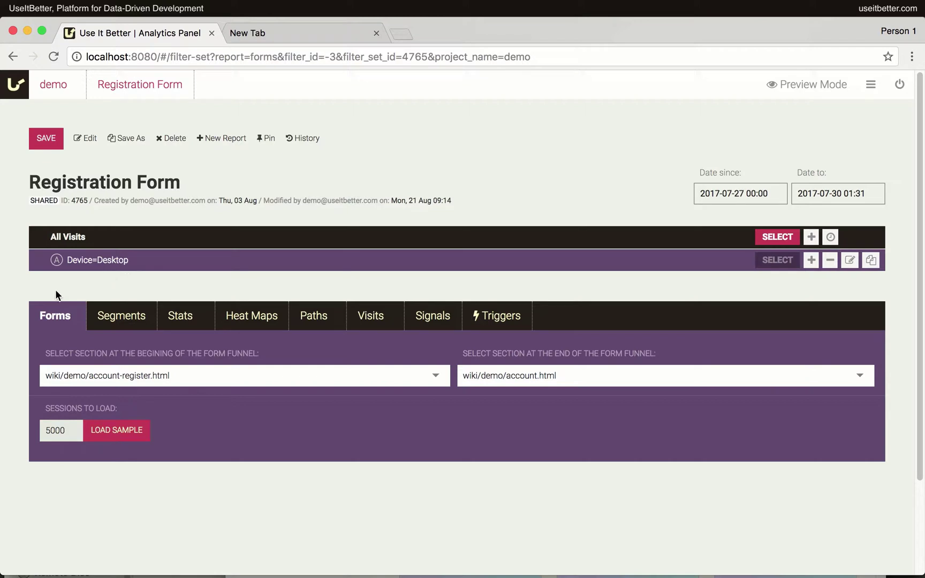
Load a 5000-session sample and view the Form Completion Funnel, where 13 visits reach account.html.
{"action": "left_click", "coordinate": [118, 441]}
{"action": "scroll", "coordinate": [116, 436], "scroll_direction": "down", "scroll_amount": 5}
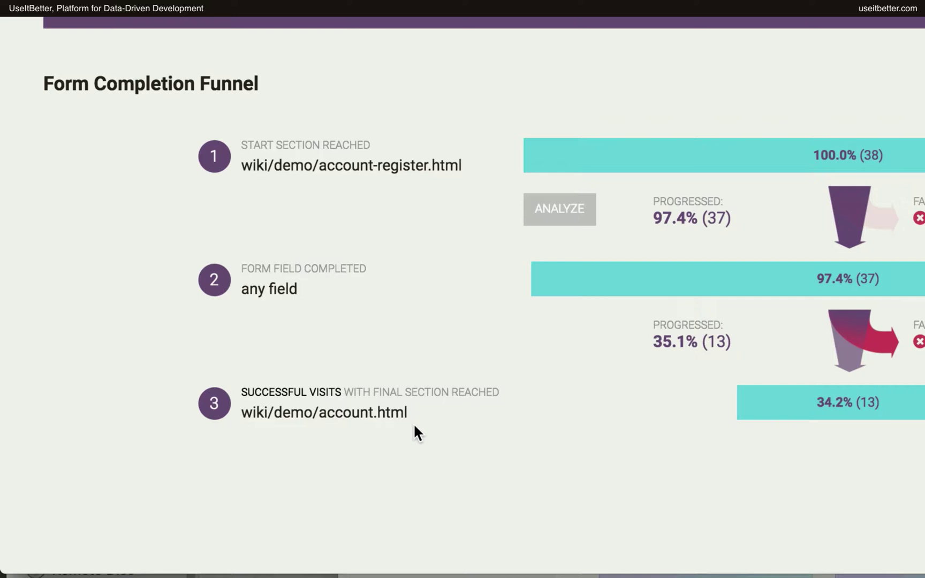
{"action": "scroll", "coordinate": [413, 422], "scroll_direction": "right", "scroll_amount": 5}
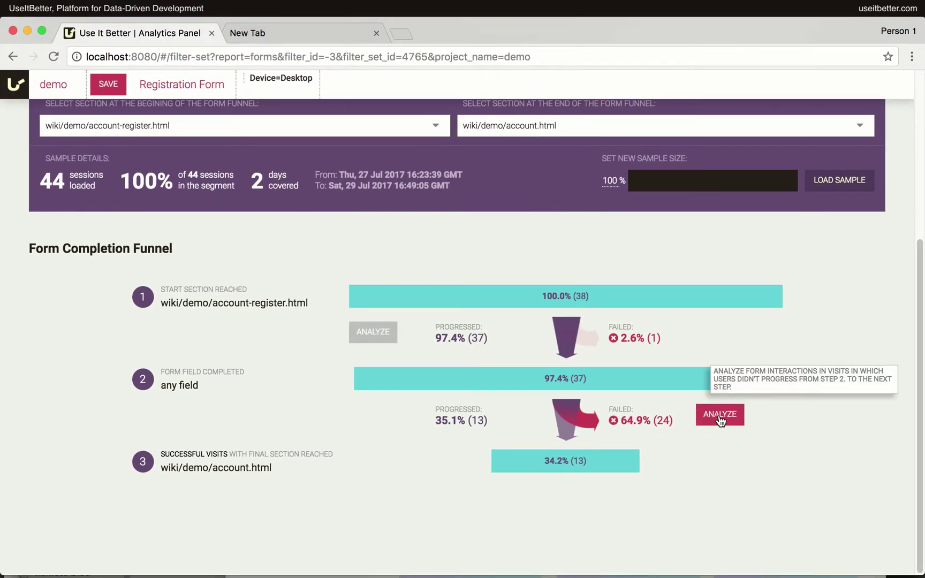
Analyze the 64.9% of visits that failed after step 2 and review their per-field stats.
{"action": "left_click", "coordinate": [720, 418]}
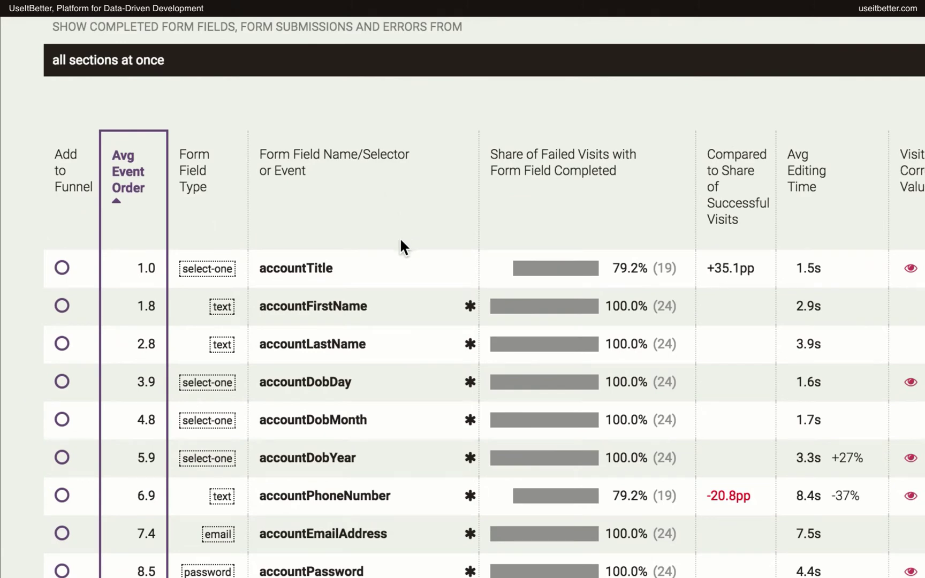
{"action": "mouse_move", "coordinate": [400, 281]}
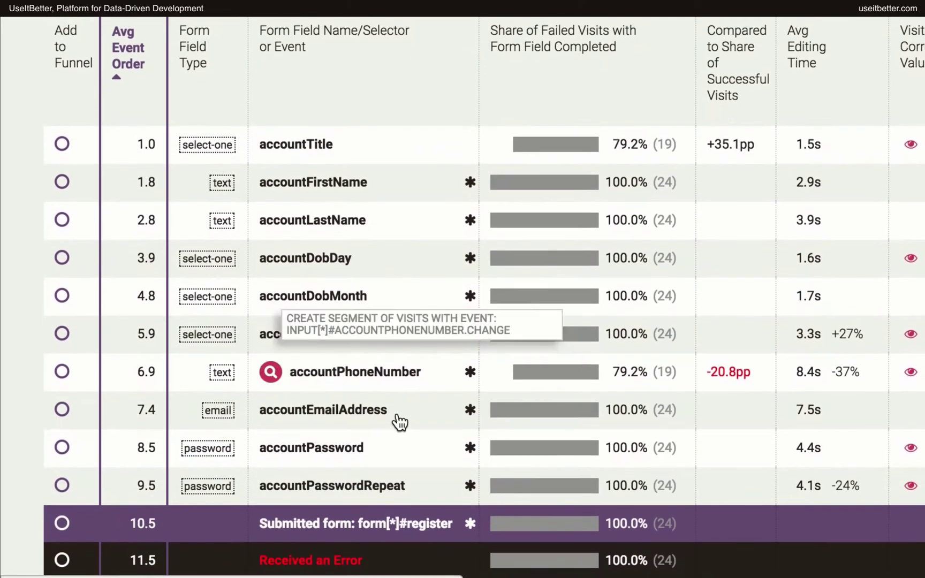
{"action": "mouse_move", "coordinate": [401, 538]}
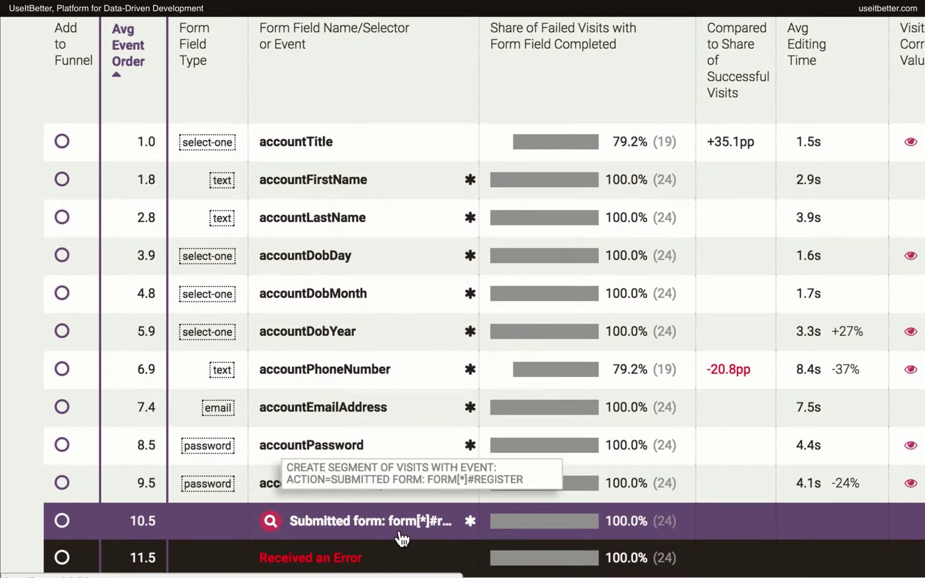
{"action": "mouse_move", "coordinate": [399, 558]}
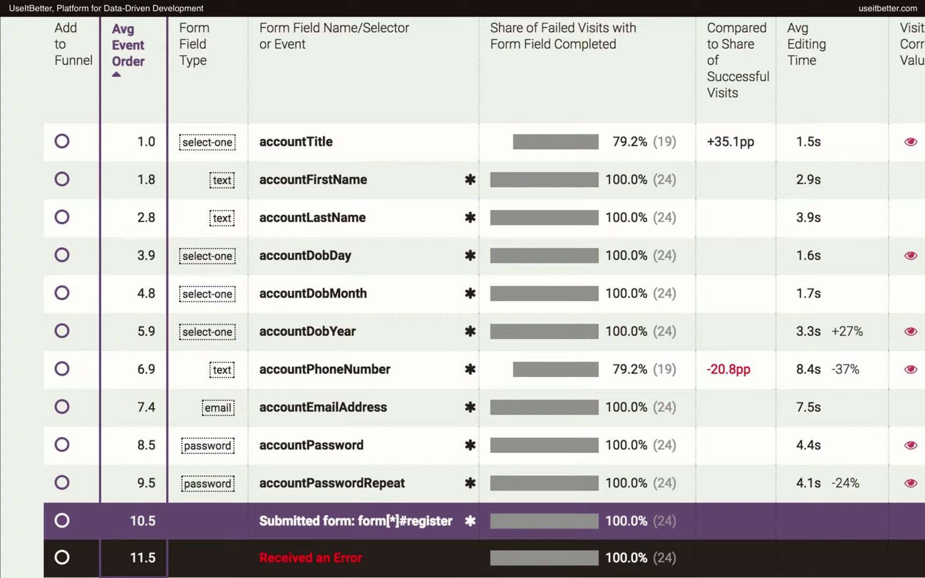
{"action": "mouse_move", "coordinate": [592, 141]}
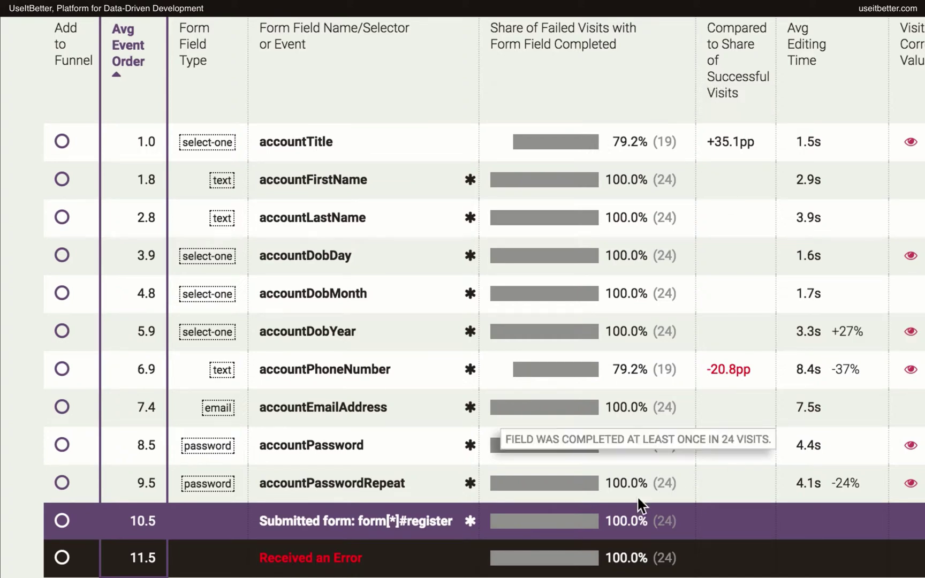
{"action": "mouse_move", "coordinate": [591, 522]}
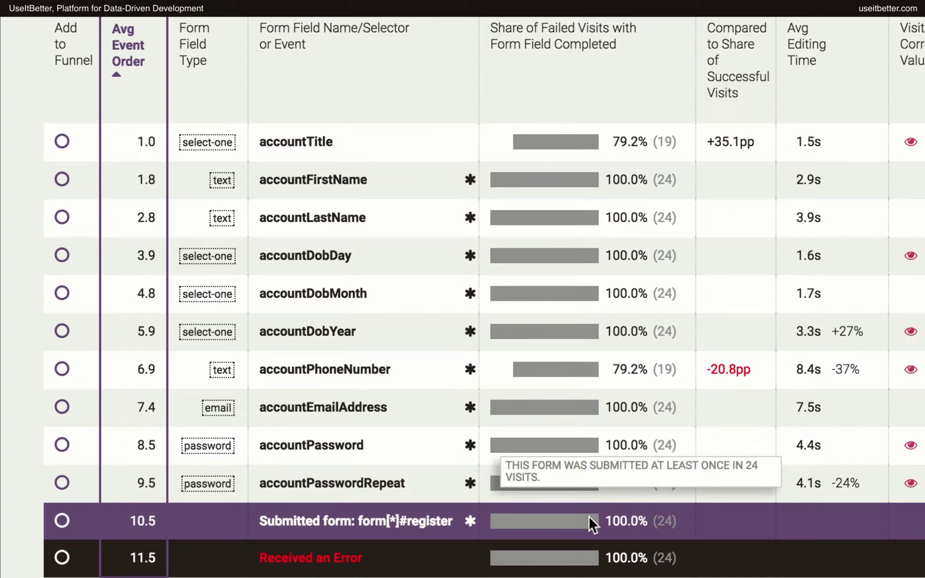
{"action": "mouse_move", "coordinate": [584, 549]}
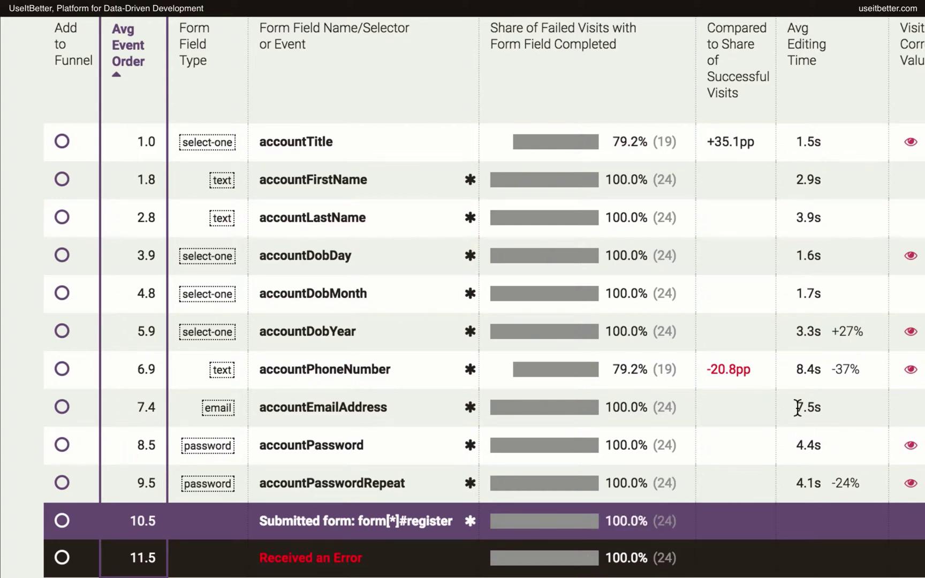
{"action": "mouse_move", "coordinate": [565, 152]}
{"action": "mouse_move", "coordinate": [465, 183]}
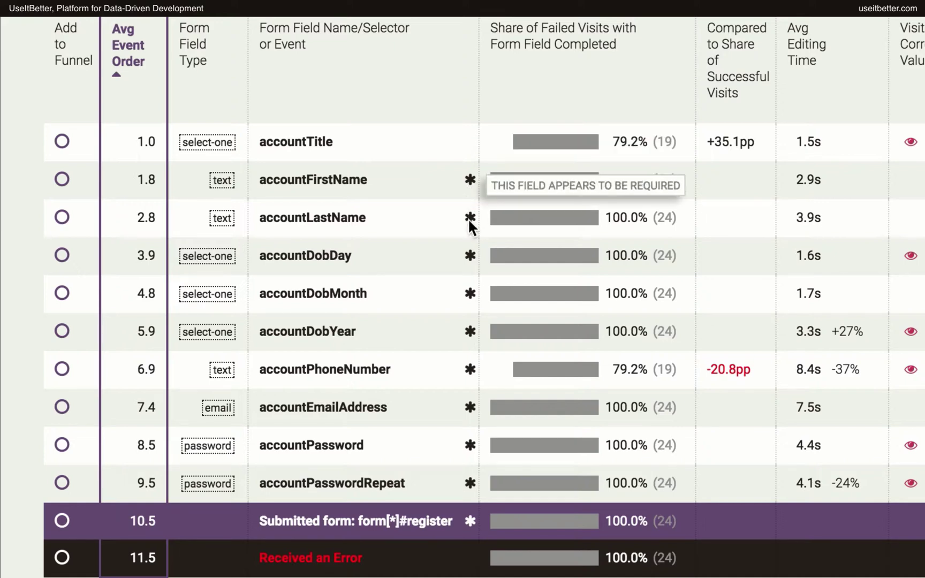
{"action": "mouse_move", "coordinate": [470, 253]}
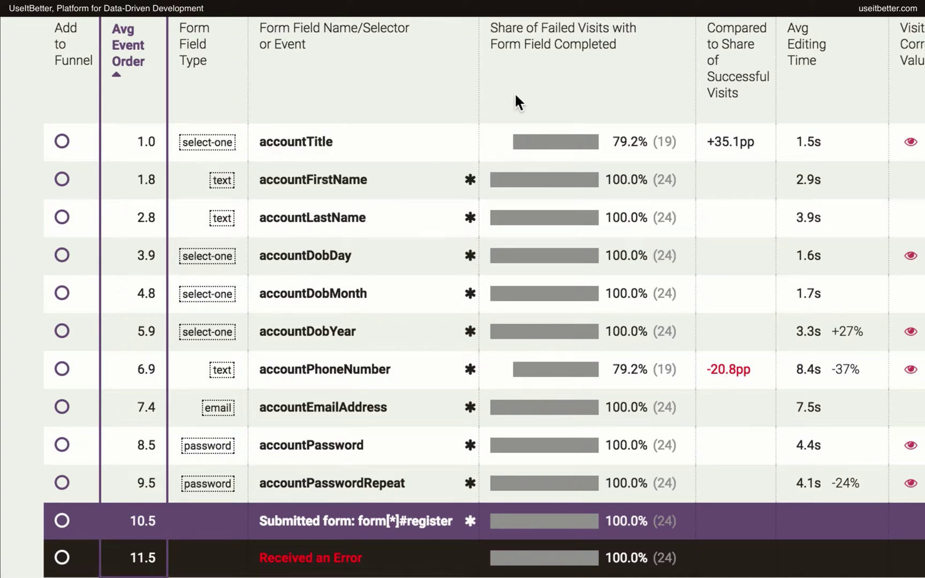
{"action": "mouse_move", "coordinate": [505, 133]}
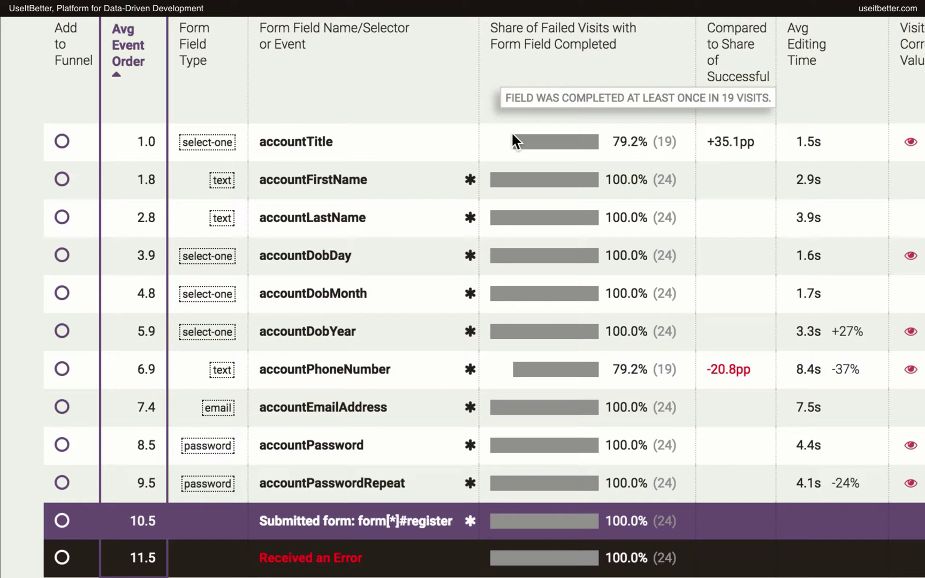
{"action": "mouse_move", "coordinate": [532, 381]}
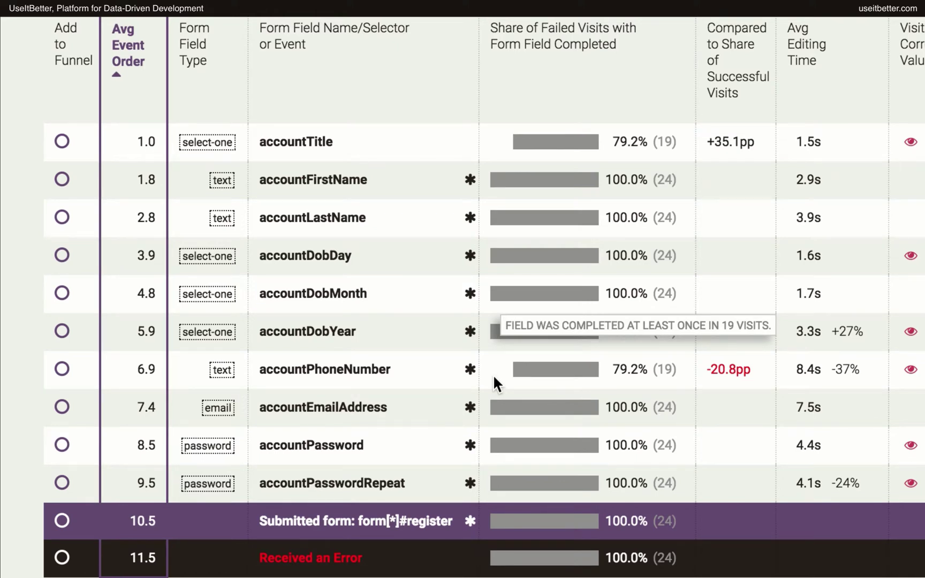
Reveal the corrected-value and unique-values columns, showing accountPhoneNumber's 8.4s editing time and 21% corrections.
{"action": "scroll", "coordinate": [702, 224], "scroll_direction": "right", "scroll_amount": 4}
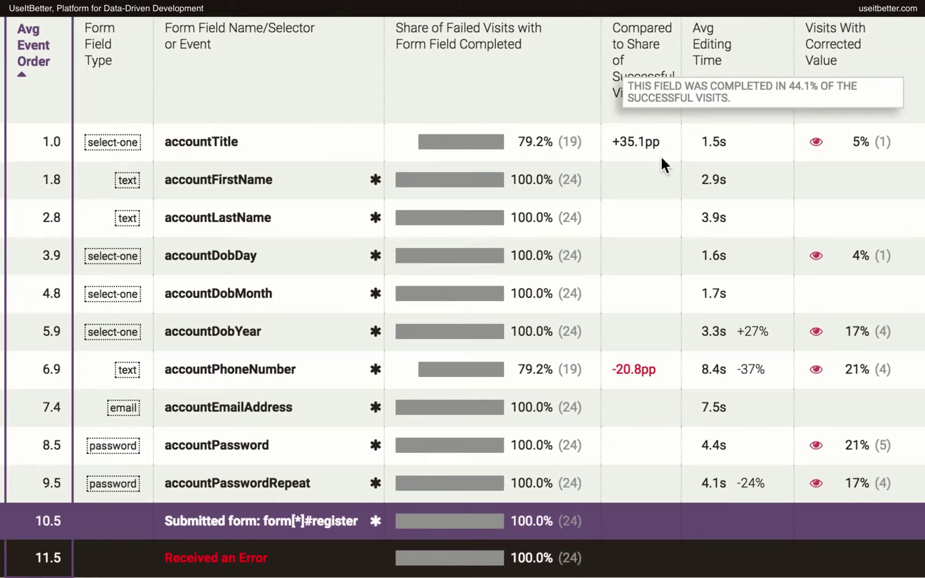
{"action": "mouse_move", "coordinate": [616, 382]}
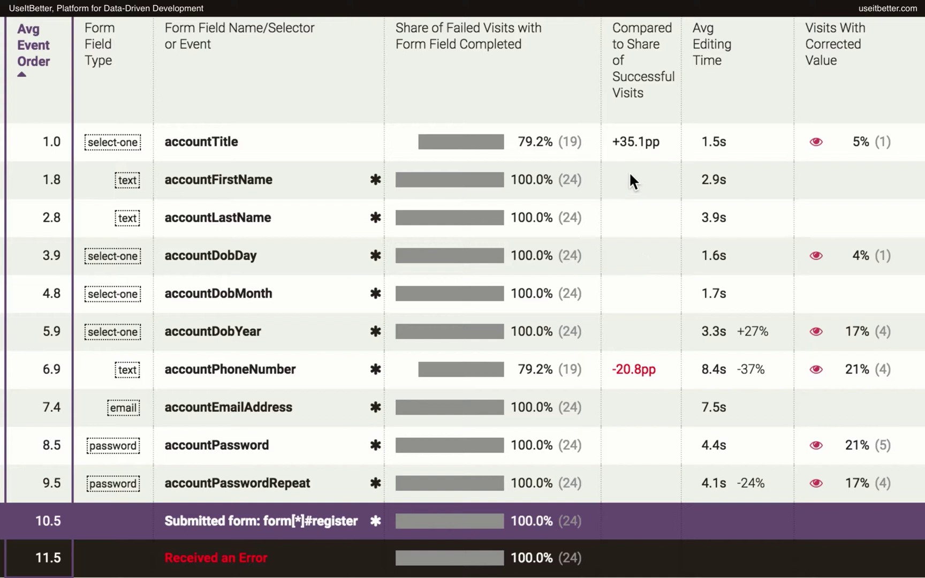
{"action": "mouse_move", "coordinate": [616, 156]}
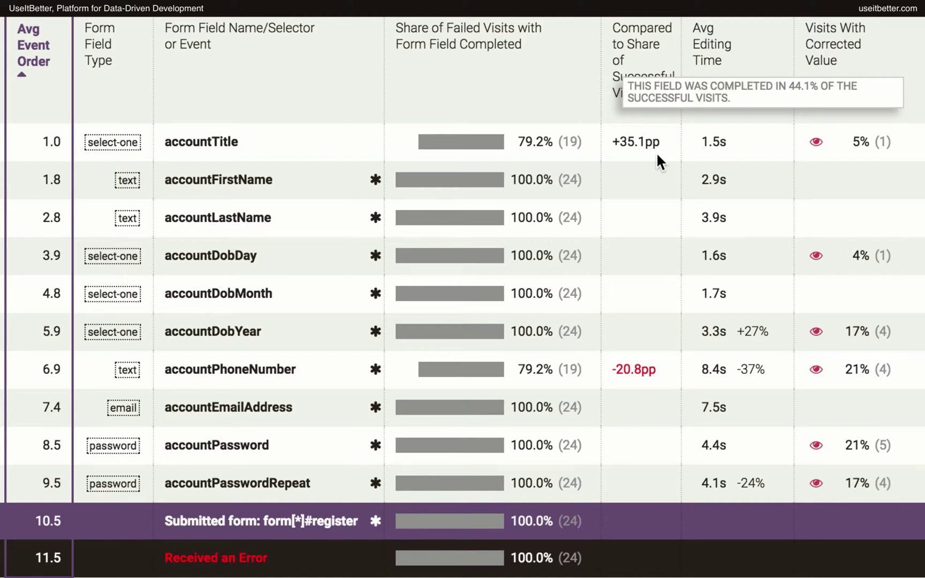
{"action": "scroll", "coordinate": [608, 152], "scroll_direction": "right", "scroll_amount": 5}
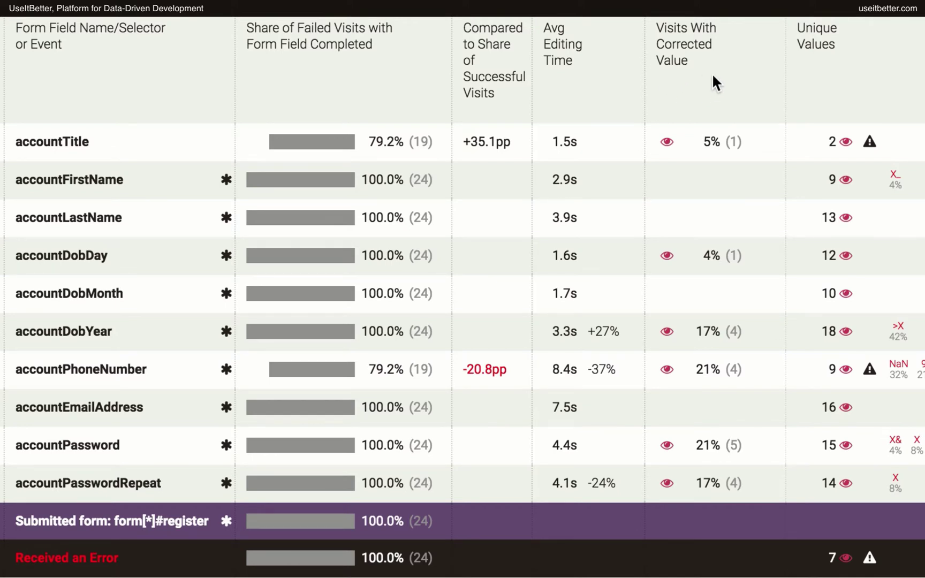
Sort failed-visit fields by Visits With Corrected Value, putting accountPassword (21%) first.
{"action": "left_click", "coordinate": [690, 53]}
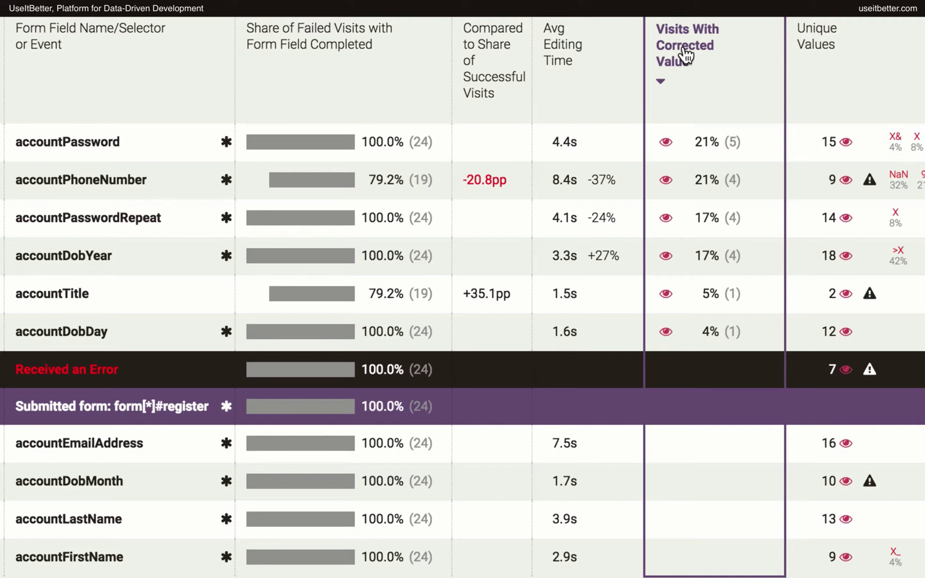
Show accountPhoneNumber's corrected entries: 4 in failed visits versus 8 in successful ones.
{"action": "left_click", "coordinate": [665, 184]}
{"action": "scroll", "coordinate": [300, 180], "scroll_direction": "left", "scroll_amount": 5}
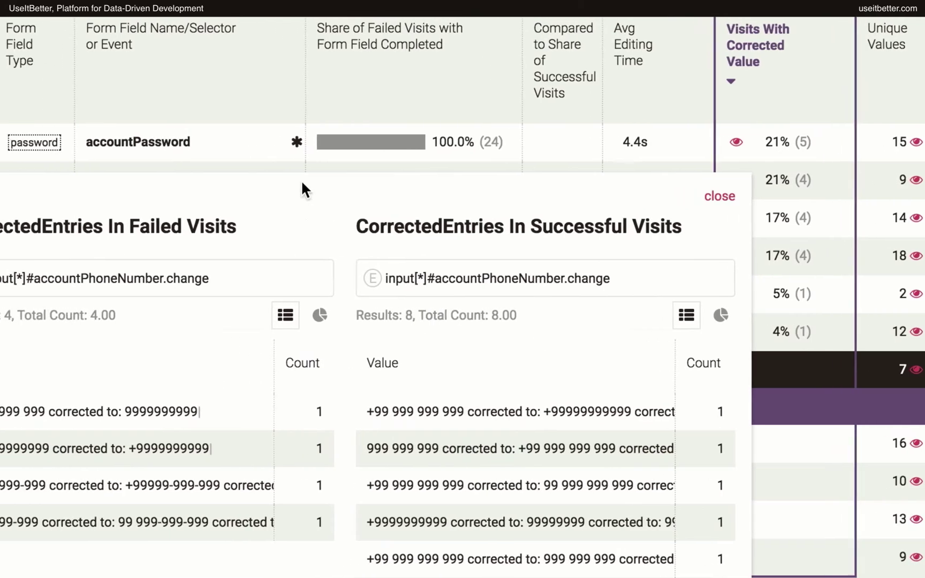
{"action": "scroll", "coordinate": [300, 180], "scroll_direction": "left", "scroll_amount": 4}
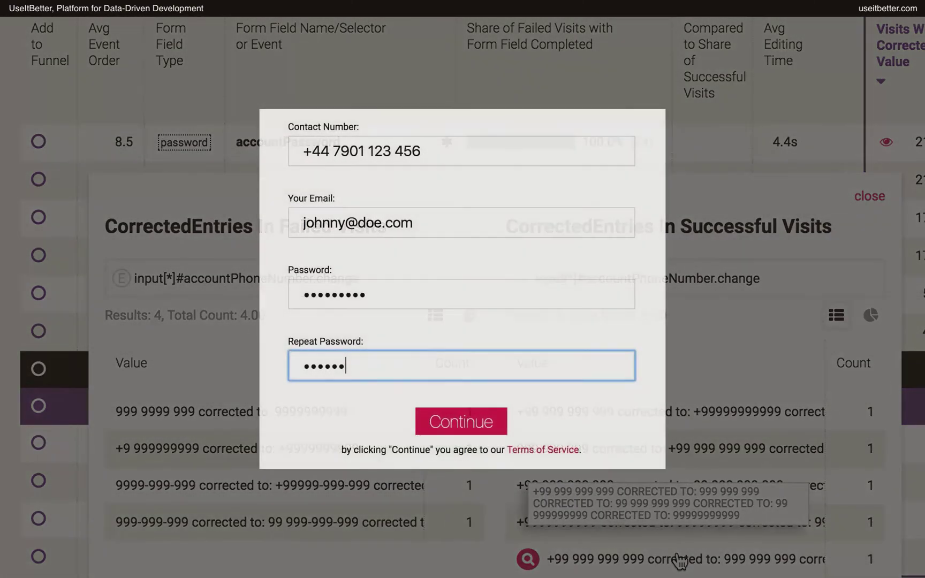
Complete the repeat password, submit the form, and remove the three spaces from the contact number.
{"action": "type", "text": "***"}
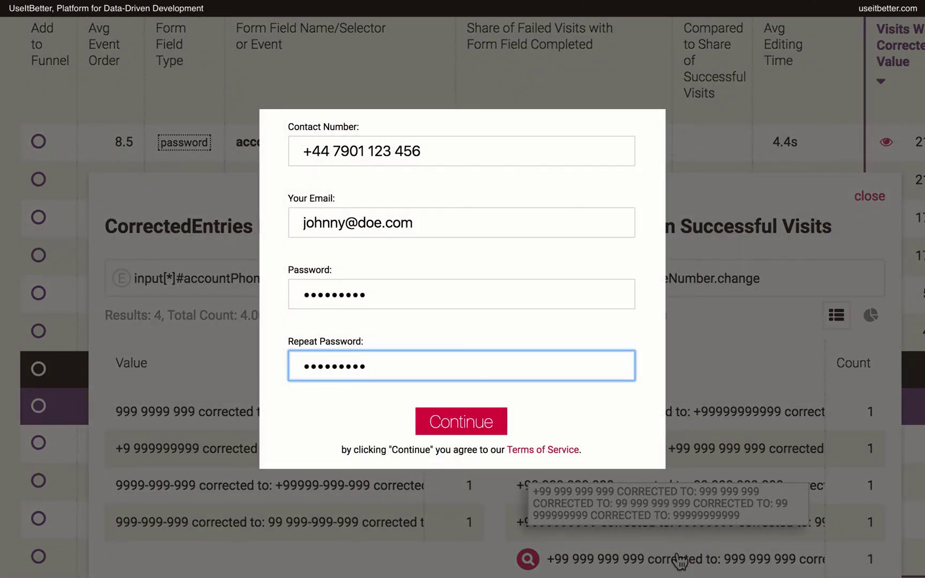
{"action": "left_click", "coordinate": [460, 426]}
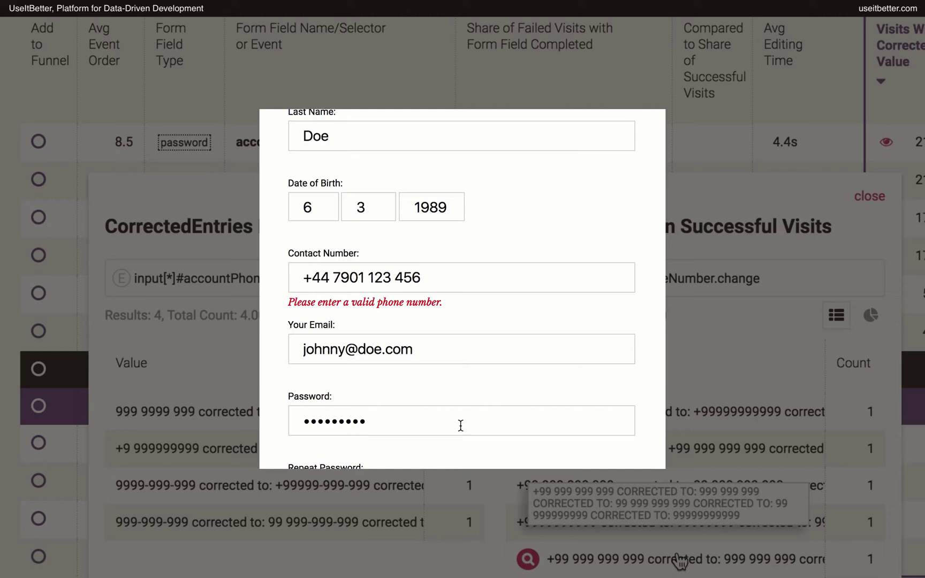
{"action": "left_click", "coordinate": [336, 277]}
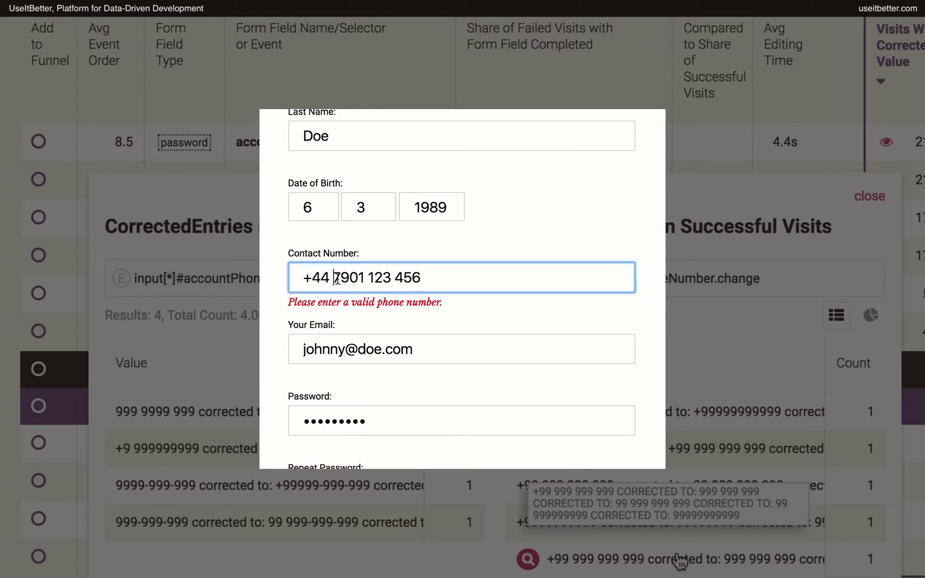
{"action": "key", "text": "BackSpace"}
{"action": "left_click", "coordinate": [365, 278]}
{"action": "key", "text": "BackSpace"}
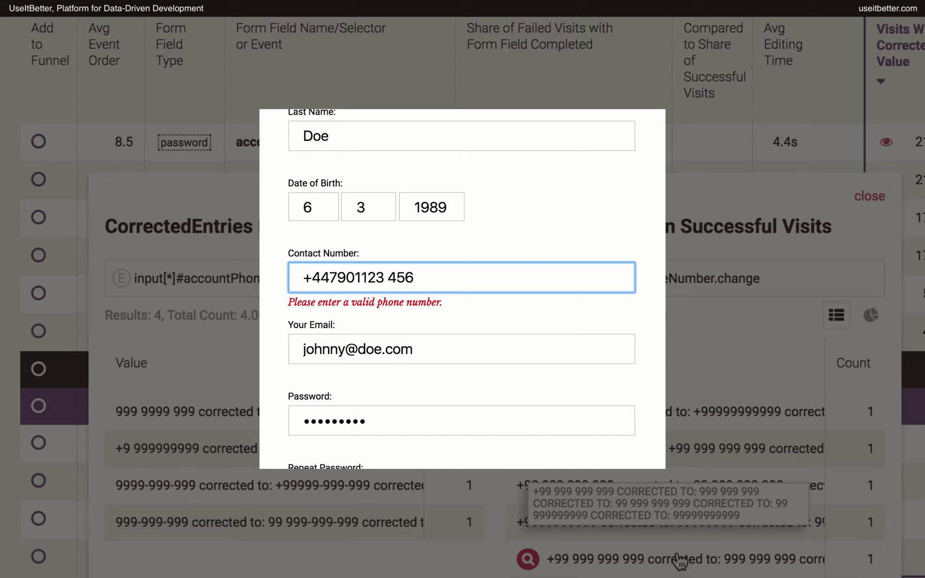
{"action": "left_click", "coordinate": [389, 277]}
{"action": "key", "text": "BackSpace"}
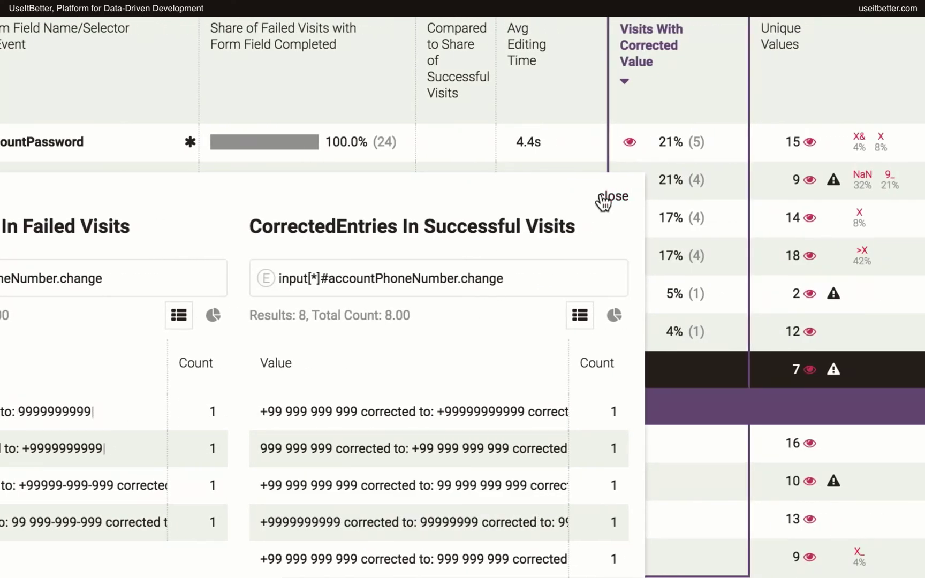
Close the CorrectedEntries panel to return to the failed-visit field table.
{"action": "left_click", "coordinate": [855, 196]}
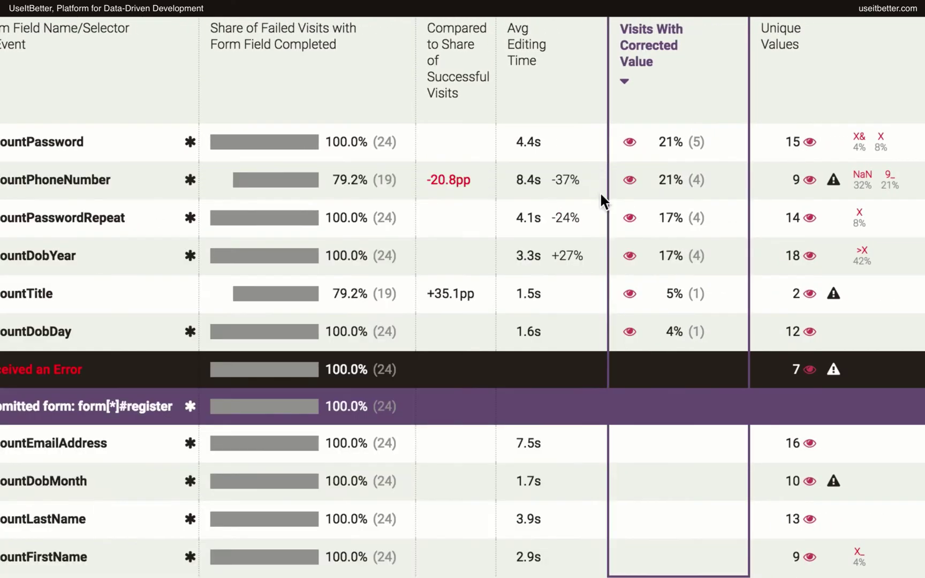
{"action": "left_click", "coordinate": [809, 181]}
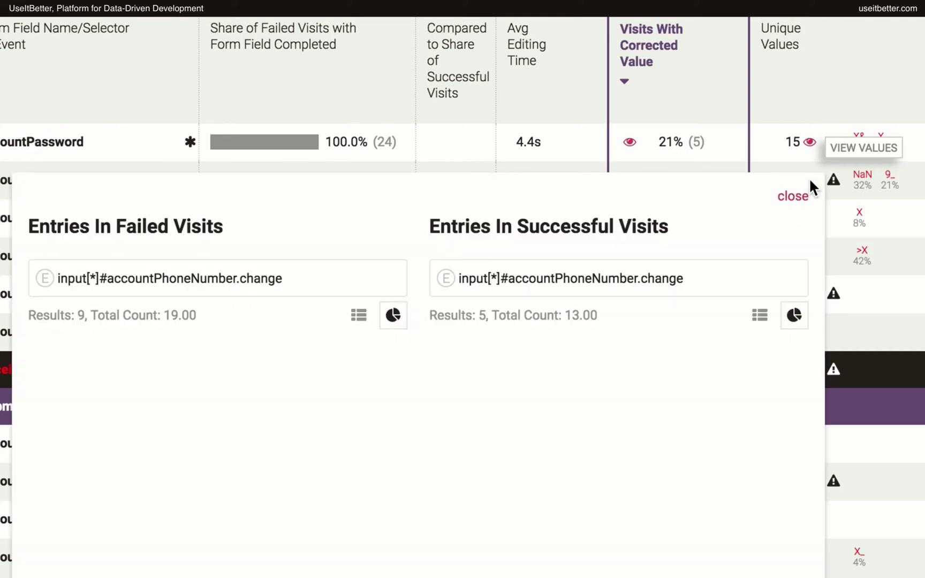
{"action": "scroll", "coordinate": [798, 243], "scroll_direction": "down", "scroll_amount": 2}
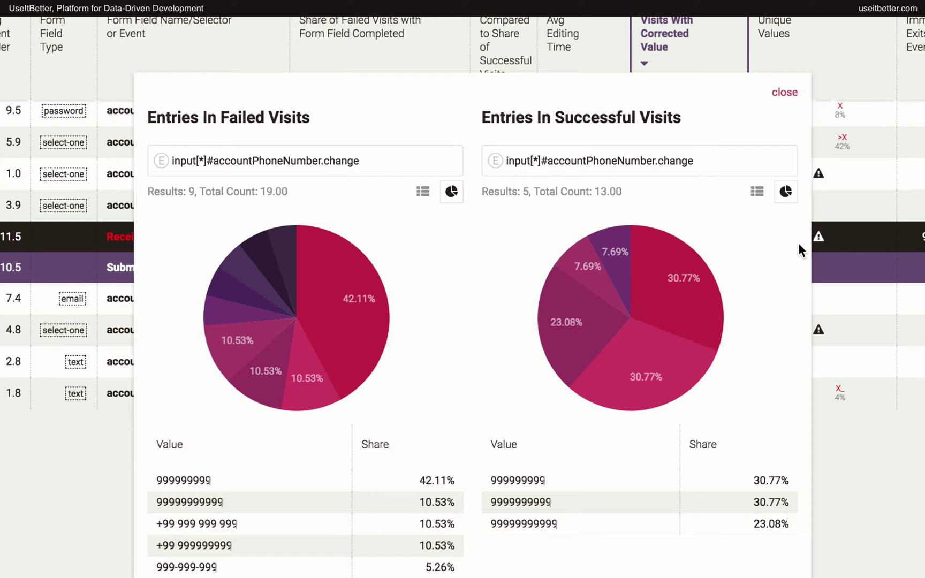
{"action": "scroll", "coordinate": [797, 243], "scroll_direction": "down", "scroll_amount": 1}
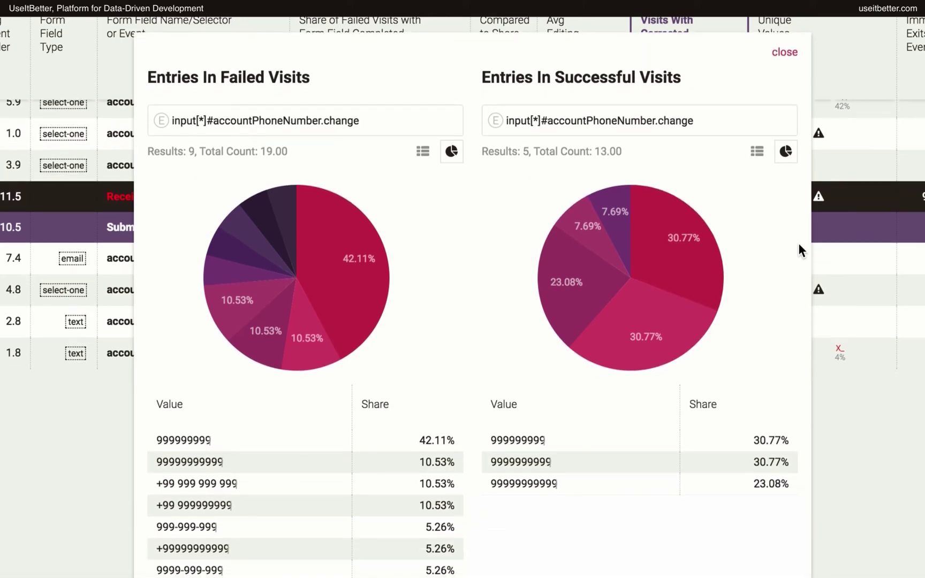
{"action": "scroll", "coordinate": [798, 244], "scroll_direction": "down", "scroll_amount": 1}
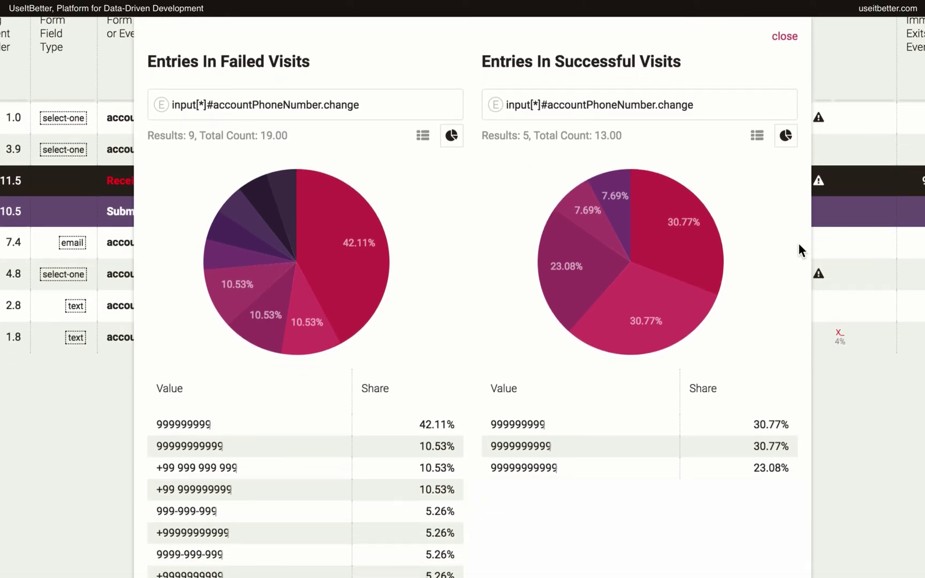
{"action": "left_click", "coordinate": [783, 37]}
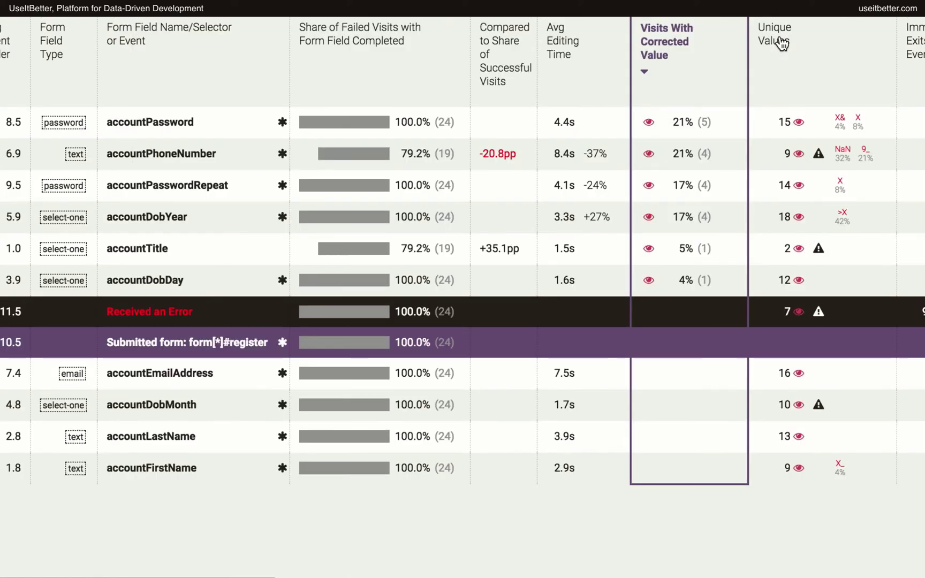
Reveal Immediate Exits After Event and check the NaN and >X pattern labels, e.g. accountDobYear above 1998.
{"action": "scroll", "coordinate": [782, 43], "scroll_direction": "right", "scroll_amount": 3}
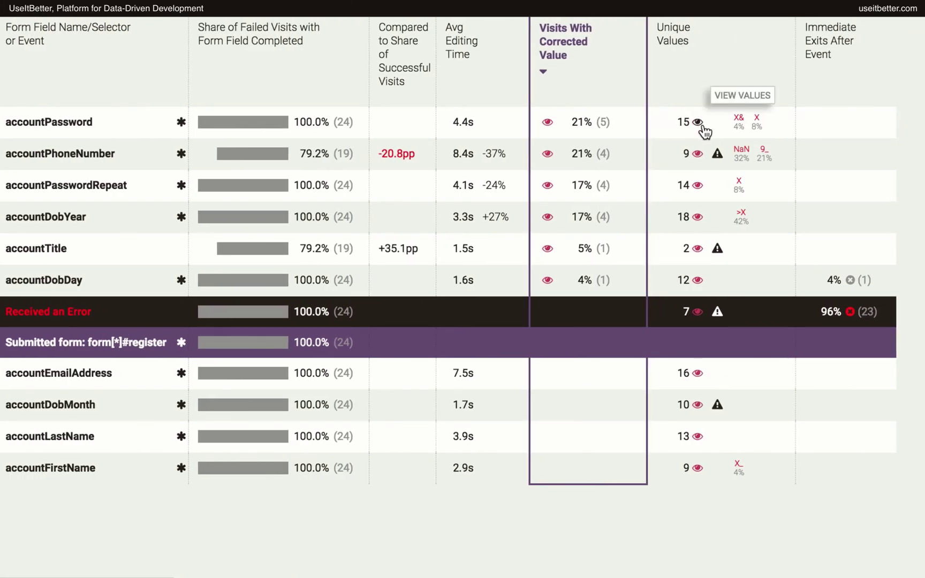
{"action": "mouse_move", "coordinate": [741, 155]}
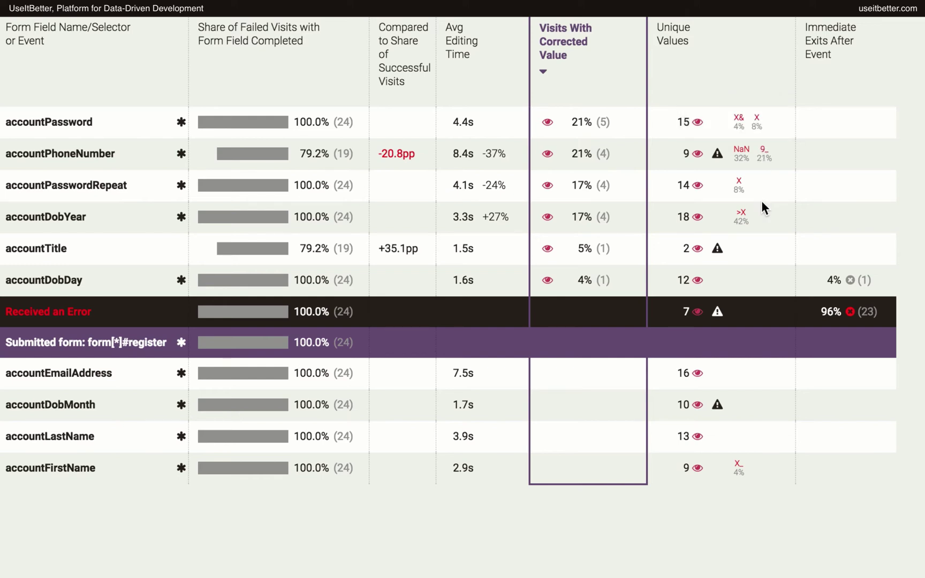
{"action": "mouse_move", "coordinate": [741, 217]}
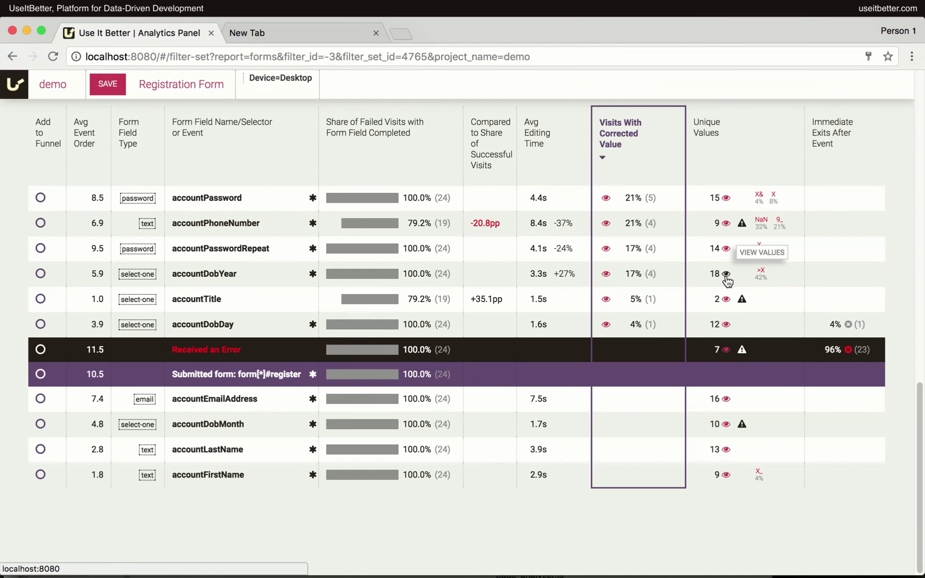
Display accountDobYear unique values and the Results Summary for failed versus successful visits.
{"action": "left_click", "coordinate": [725, 275]}
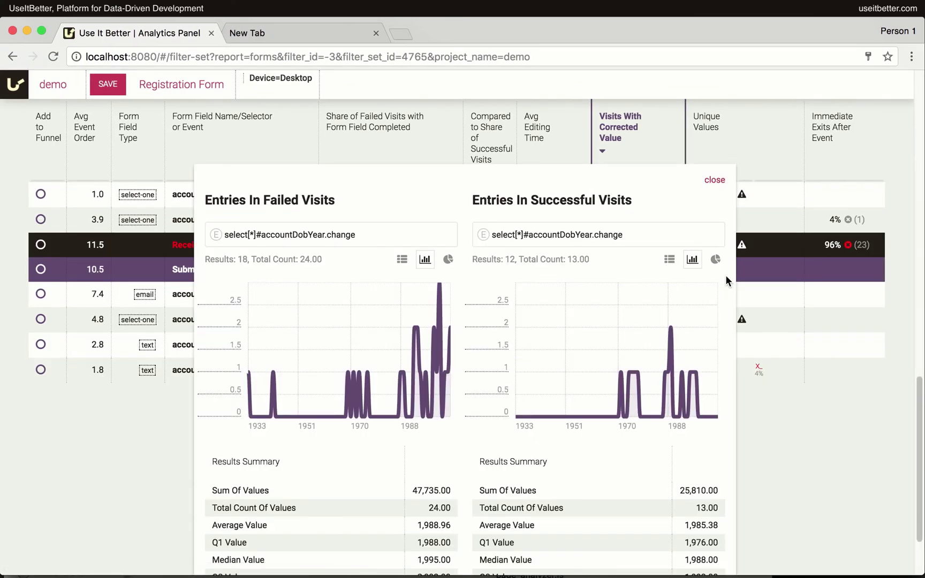
{"action": "scroll", "coordinate": [726, 279], "scroll_direction": "down", "scroll_amount": 1}
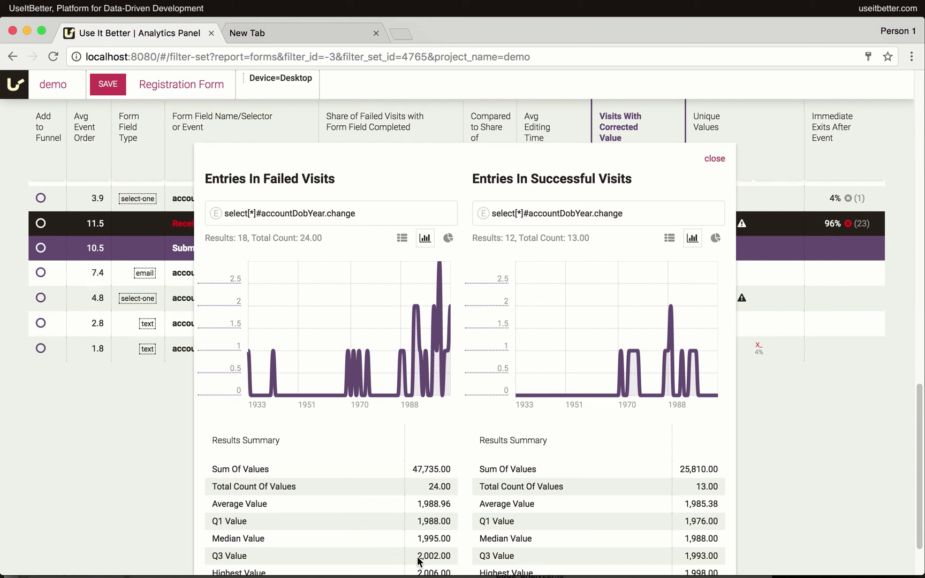
{"action": "scroll", "coordinate": [433, 554], "scroll_direction": "down", "scroll_amount": 1}
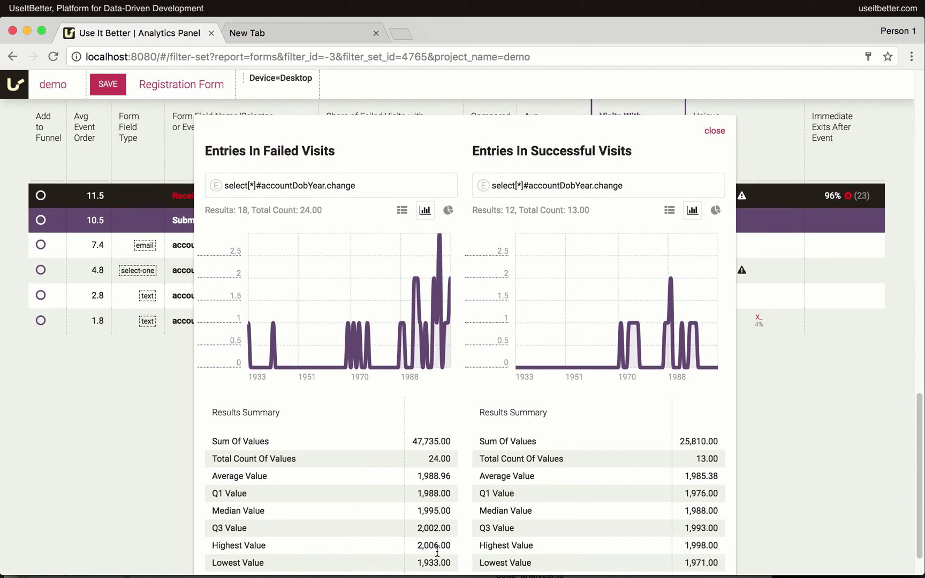
Close the birth-year charts and review immediate exits for Received an Error (96%, 23).
{"action": "left_click", "coordinate": [716, 132]}
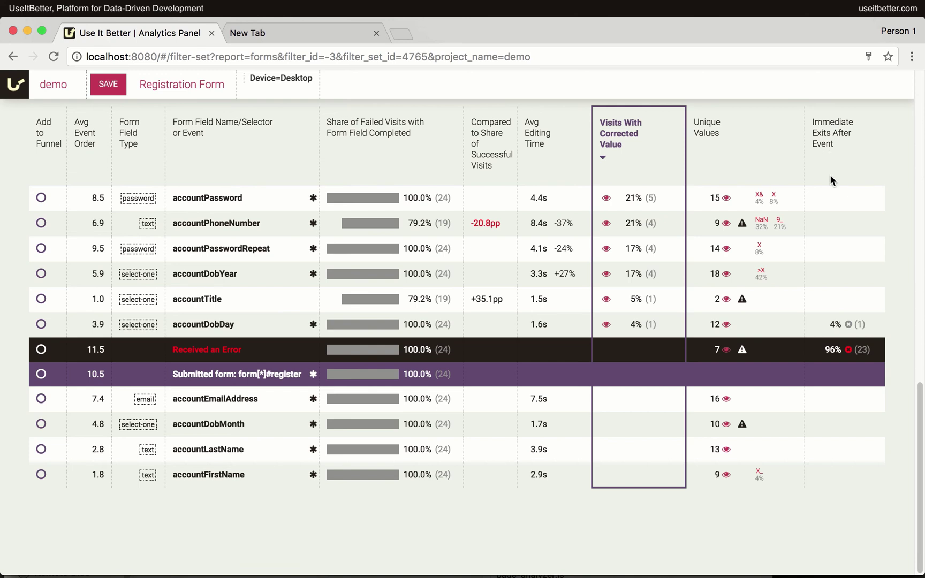
{"action": "mouse_move", "coordinate": [831, 315]}
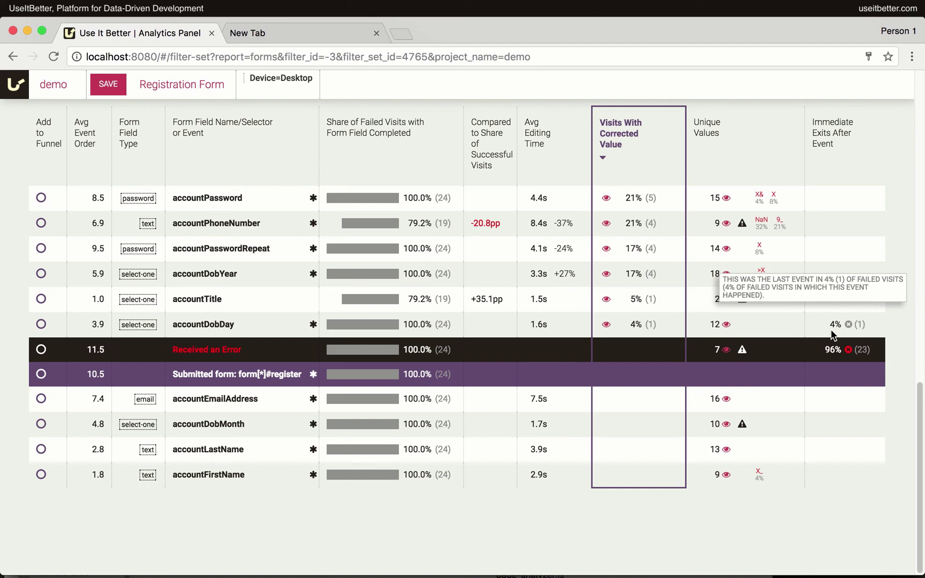
{"action": "mouse_move", "coordinate": [826, 358]}
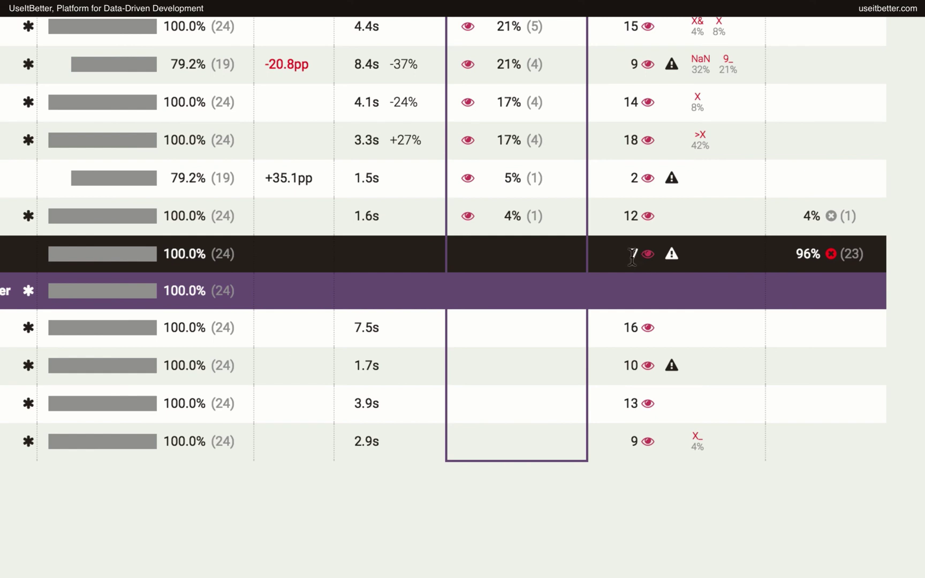
{"action": "mouse_move", "coordinate": [673, 258]}
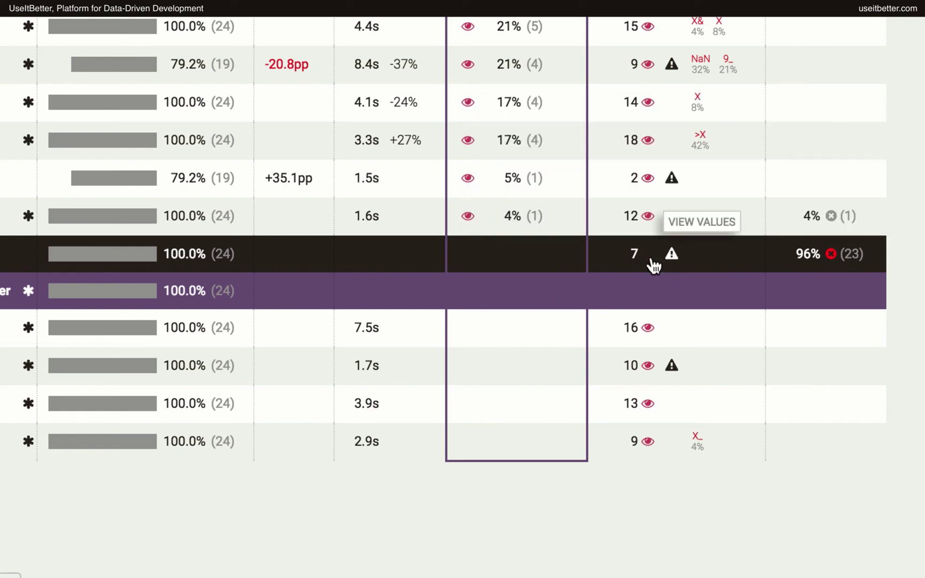
Open the Error=* pie charts: 7 results in failed visits versus 6 in successful visits.
{"action": "left_click", "coordinate": [651, 261]}
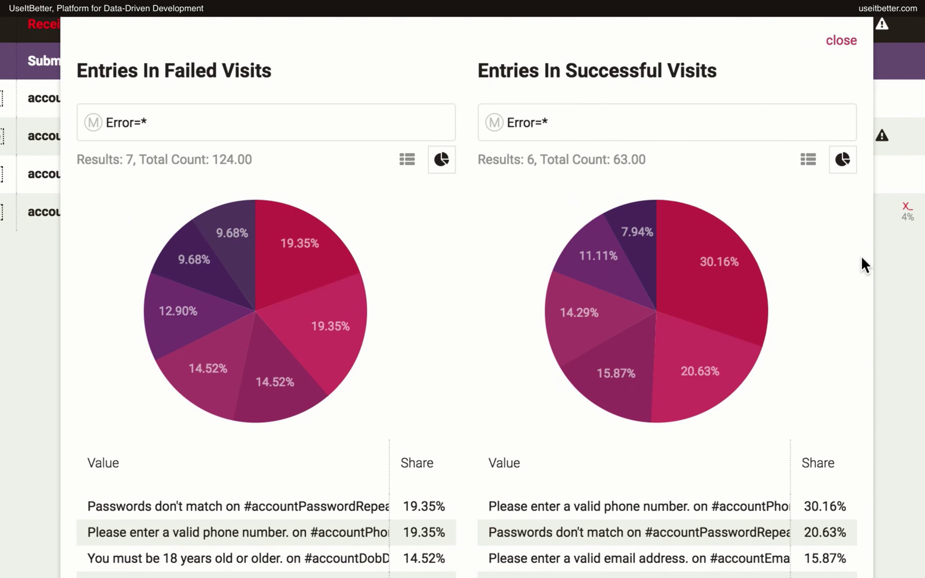